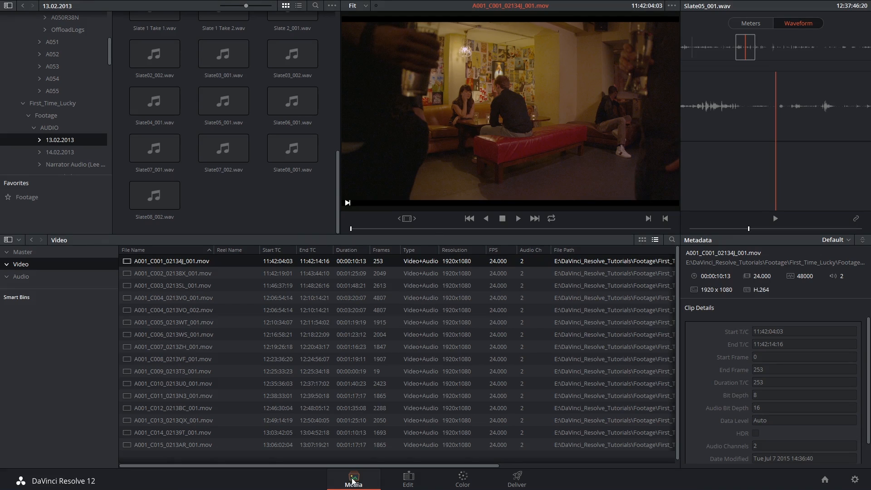
Open the Edit page and play the timeline around the cut between the second and third clips
left_click(407, 479)
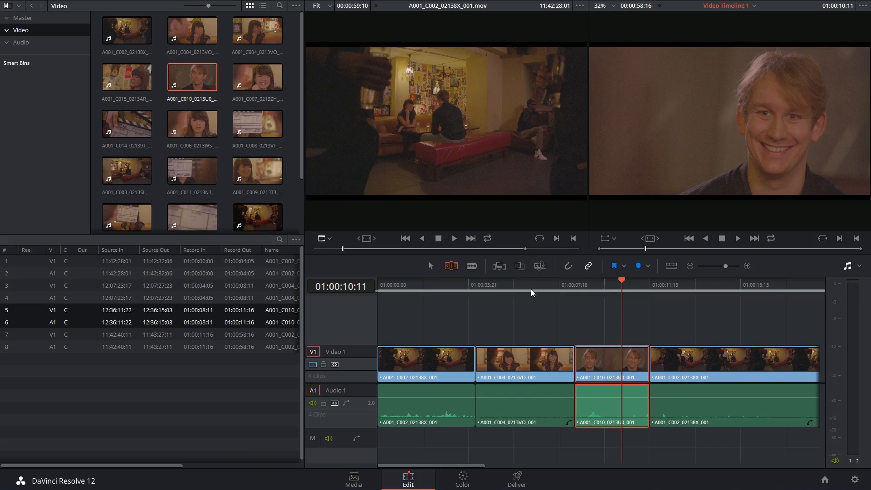
left_click_drag(457, 291, 434, 291)
key("space")
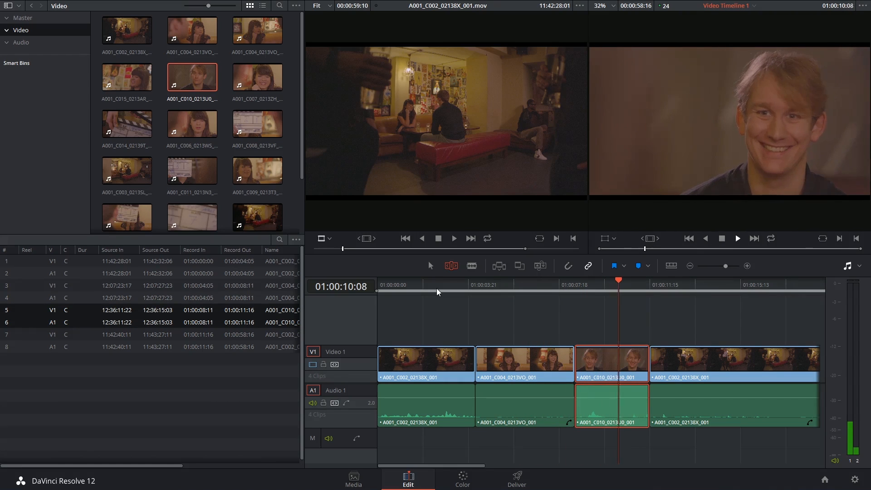
left_click(534, 284)
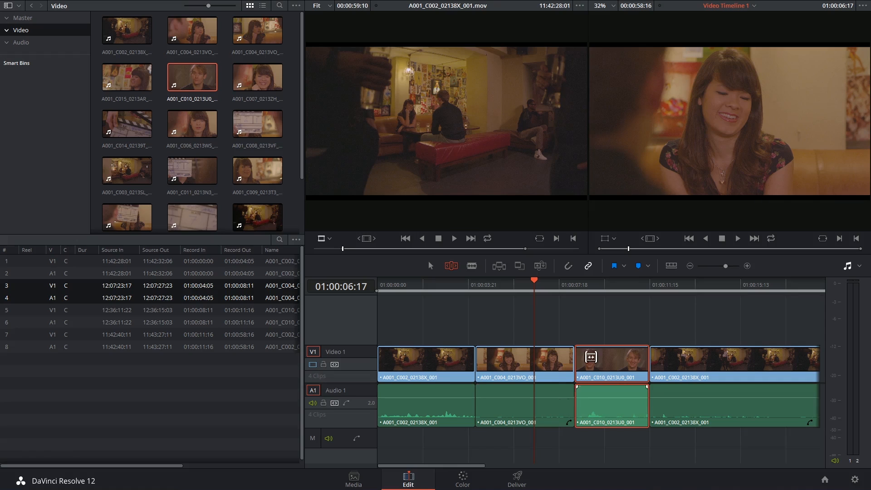
mouse_move(552, 290)
left_mouse_down()
mouse_move(580, 286)
mouse_move(551, 286)
left_mouse_up()
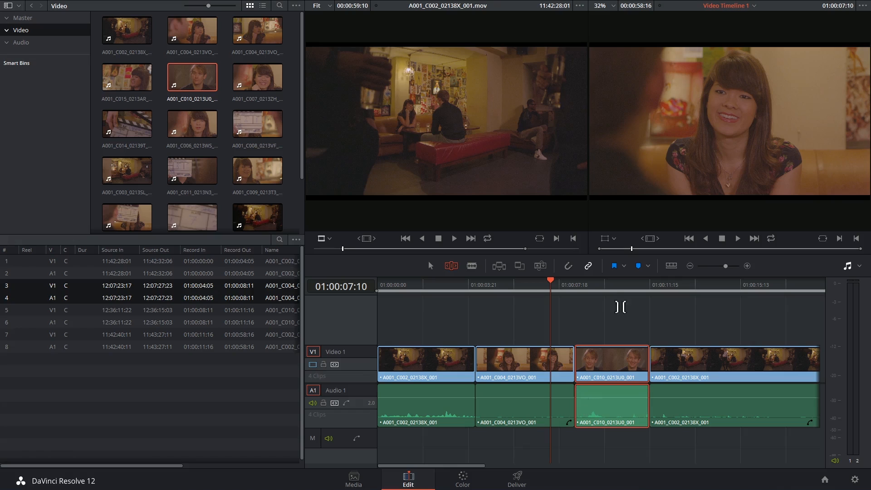
left_click(611, 291)
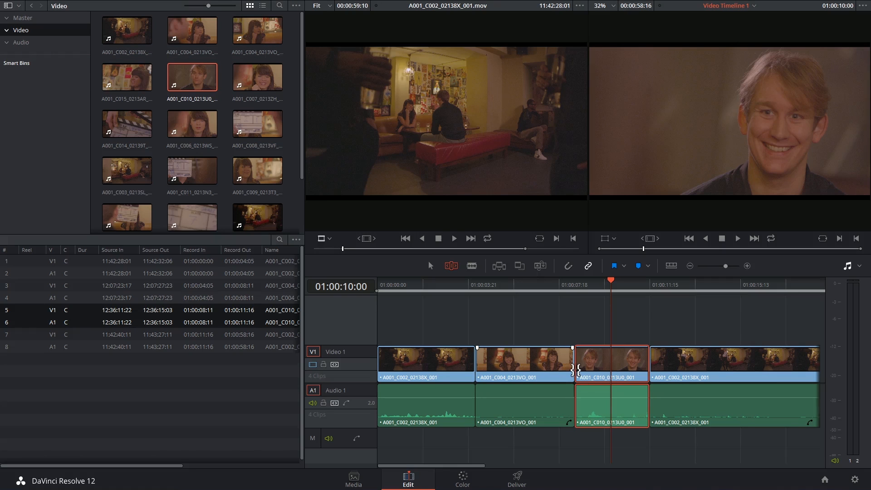
Turn off linked selection and roll only the audio cut between A001_C004_0213VO_001 and A001_C010_0213U0_001 to 01:00:08:22
left_click_drag(580, 412, 579, 393)
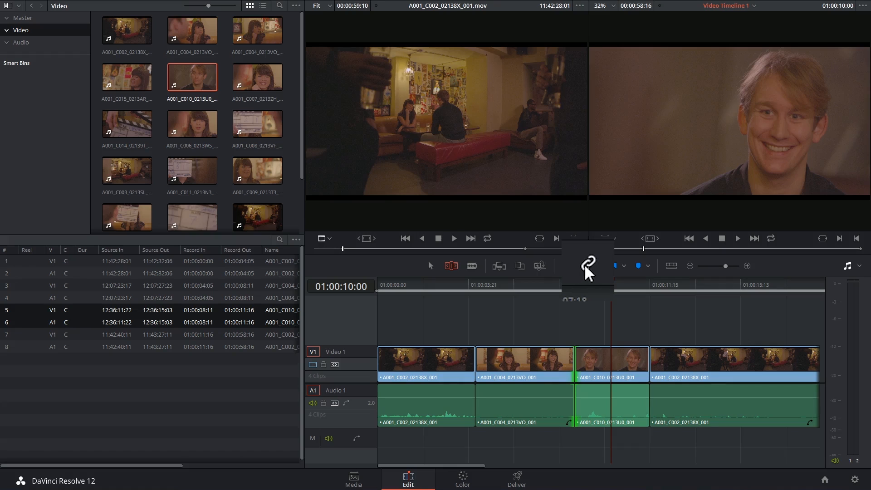
left_click(571, 319)
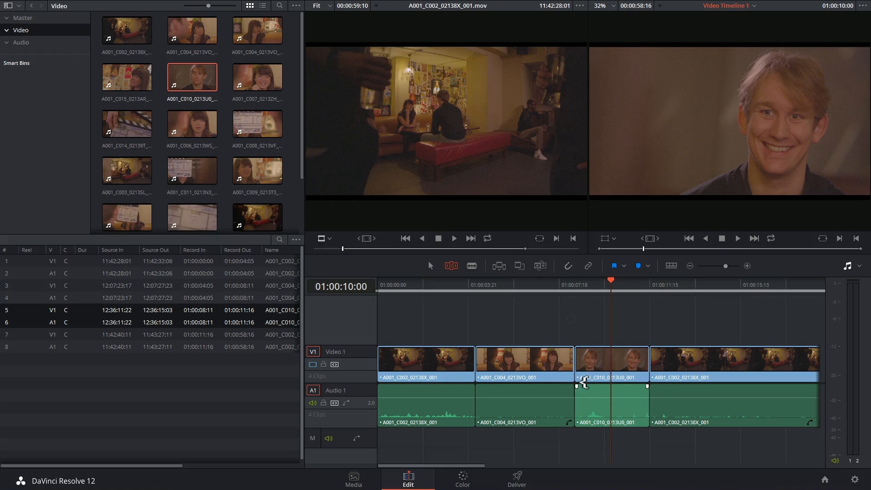
left_click(575, 401)
left_click(547, 365)
left_click(546, 399)
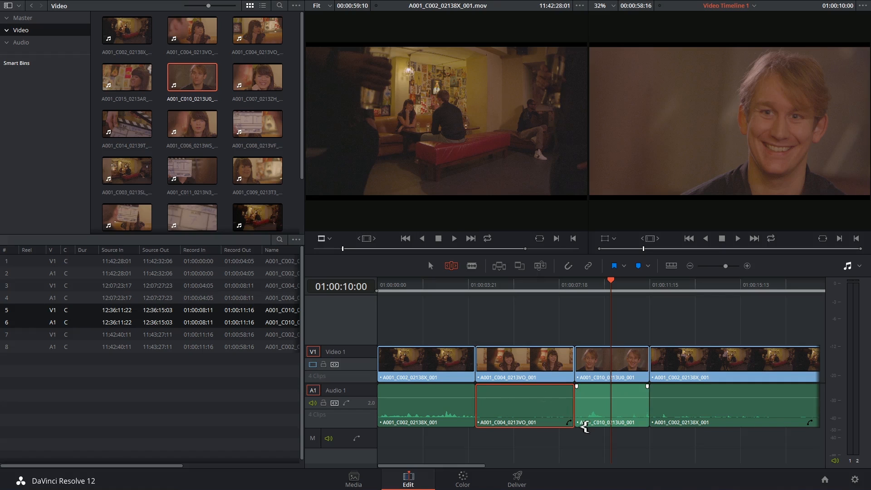
left_click_drag(577, 403, 587, 397)
Play back the timeline across the offset audio cut between the second and third clips
left_click(538, 286)
key("space")
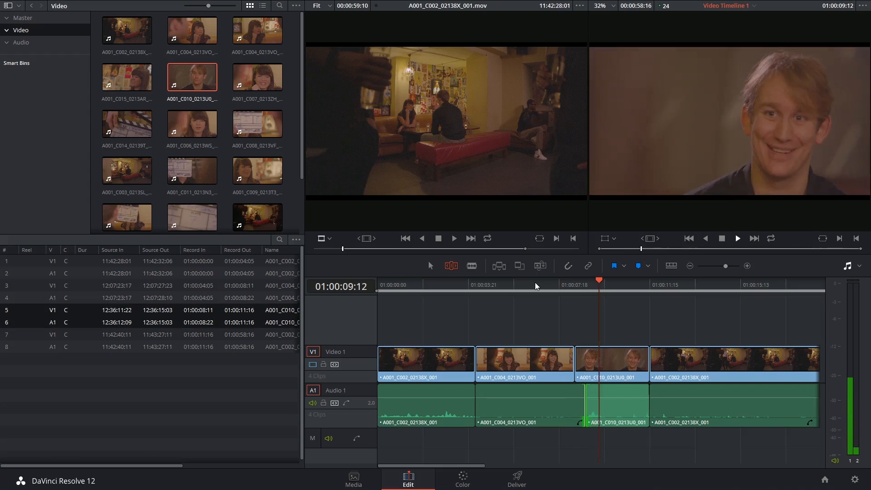
key("space")
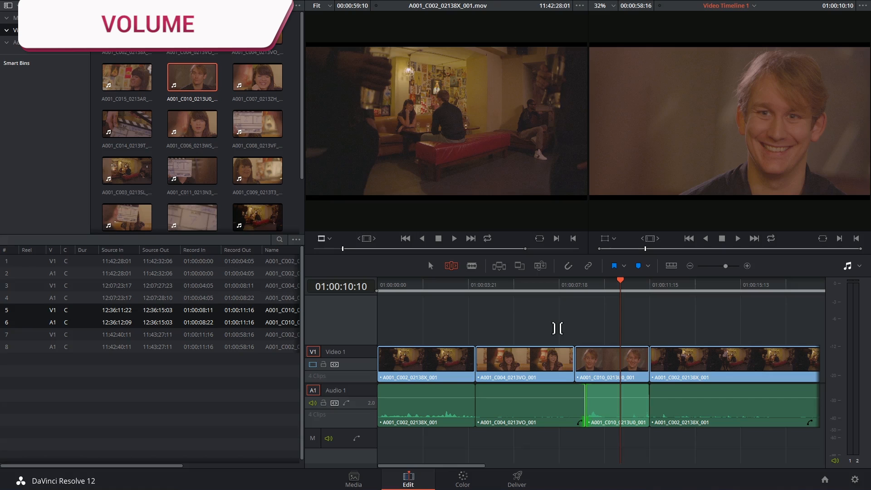
In selection mode, open the Inspector for the A001_C004_0213VO_001 audio and raise its volume to 8.00
key("Down")
key("a")
left_click(501, 414)
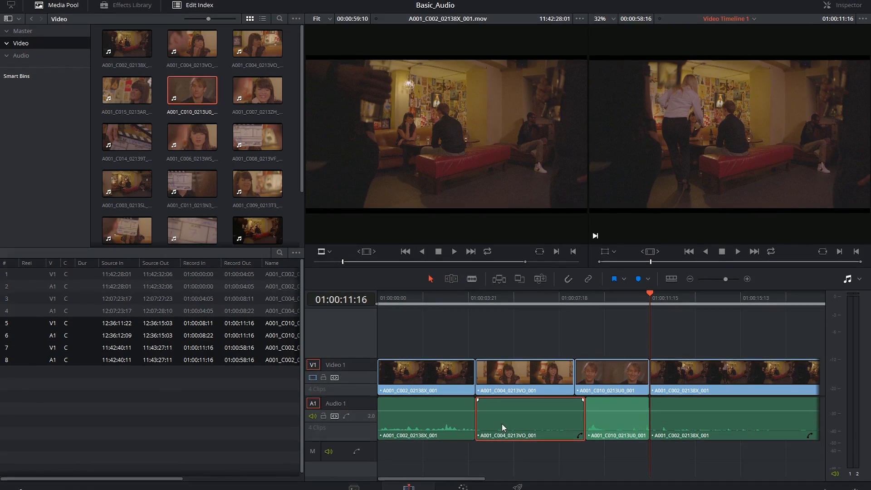
left_click(840, 4)
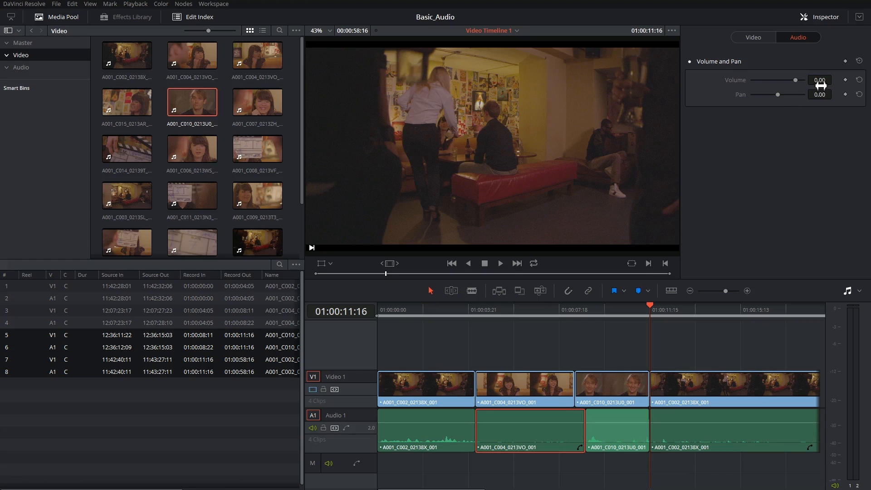
left_click_drag(795, 79, 799, 80)
Play sections of the second and third clips to compare their audio levels
left_click(565, 312)
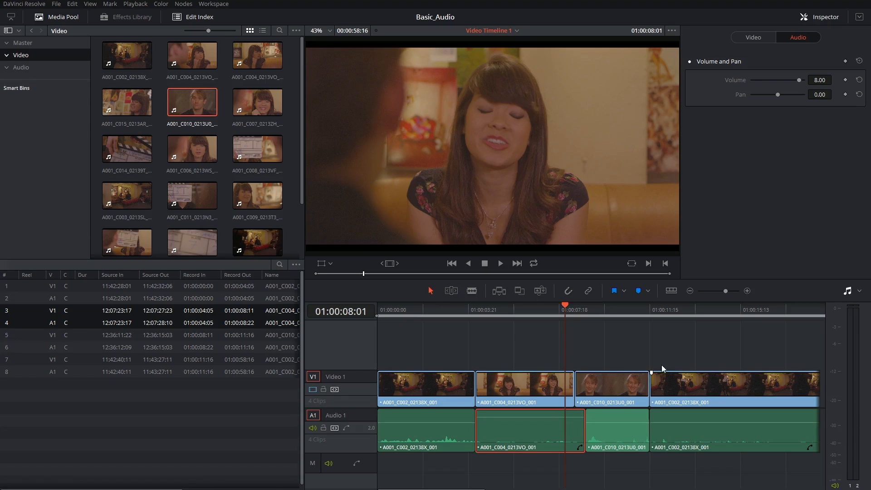
left_click(589, 308)
key("space")
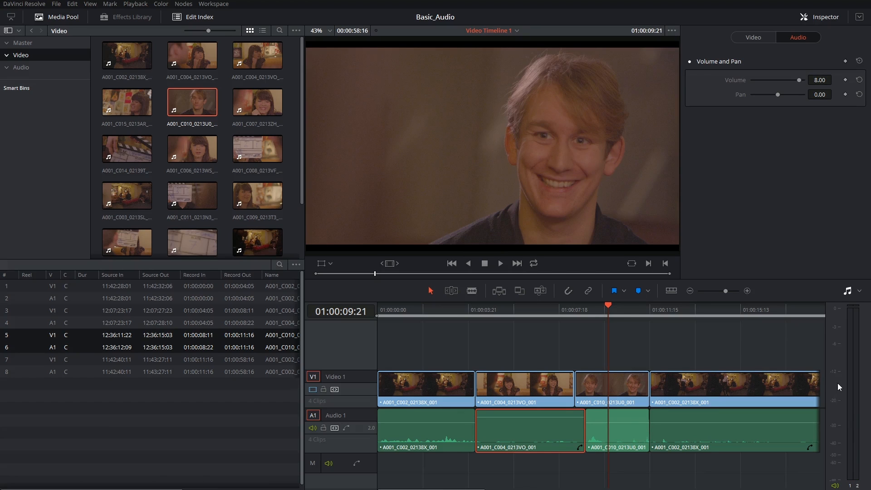
left_click(492, 307)
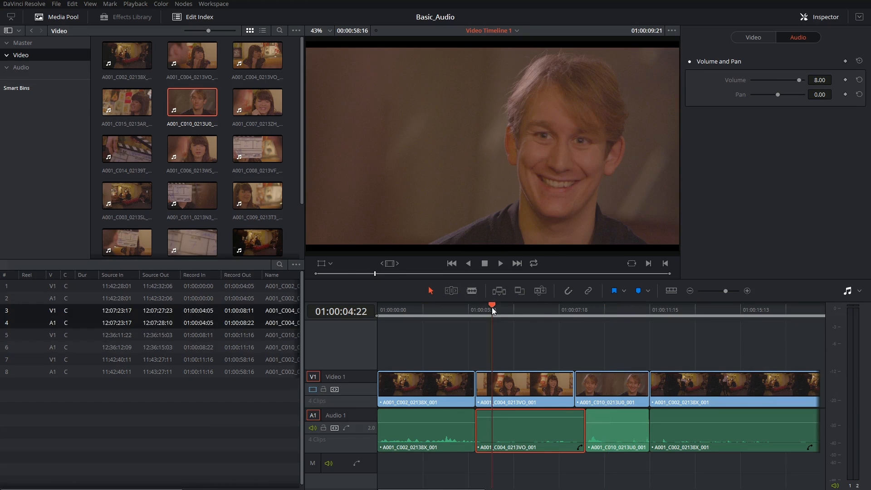
key("space")
key("space")
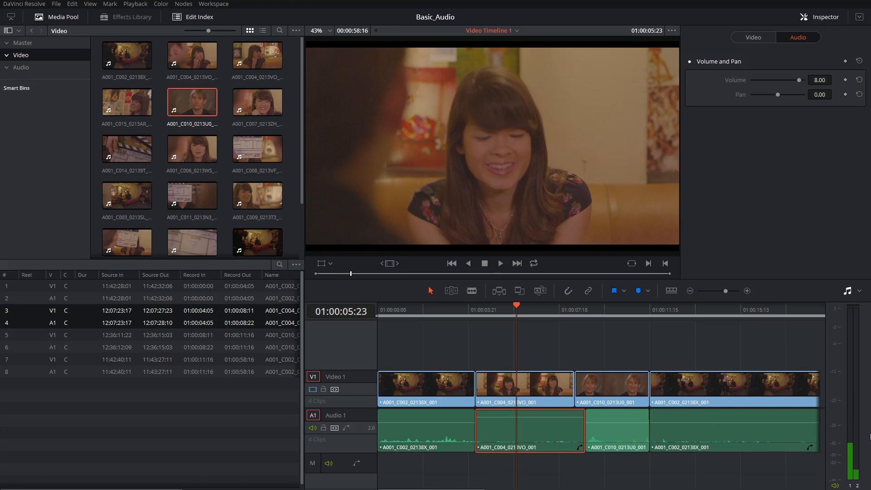
Set the A001_C004_0213VO_001 audio volume to 18 and play back the passage into the third clip
left_click_drag(799, 79, 808, 78)
type("18")
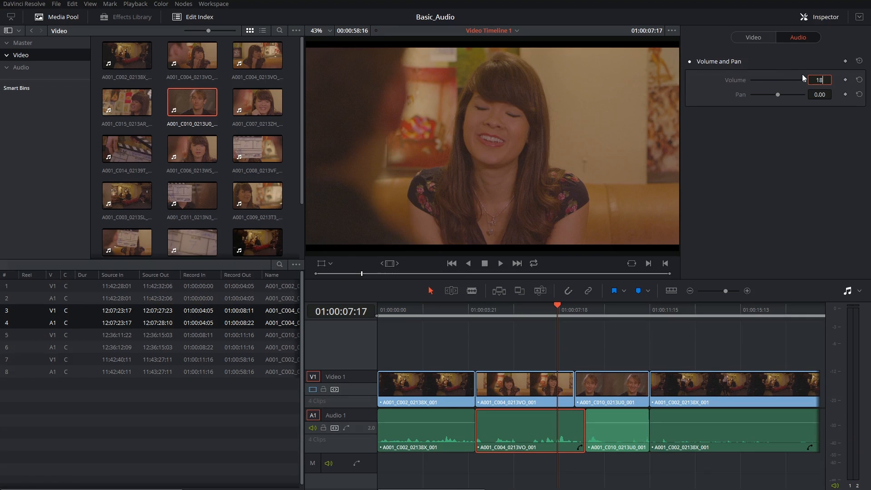
key("Return")
left_click(537, 309)
key("space")
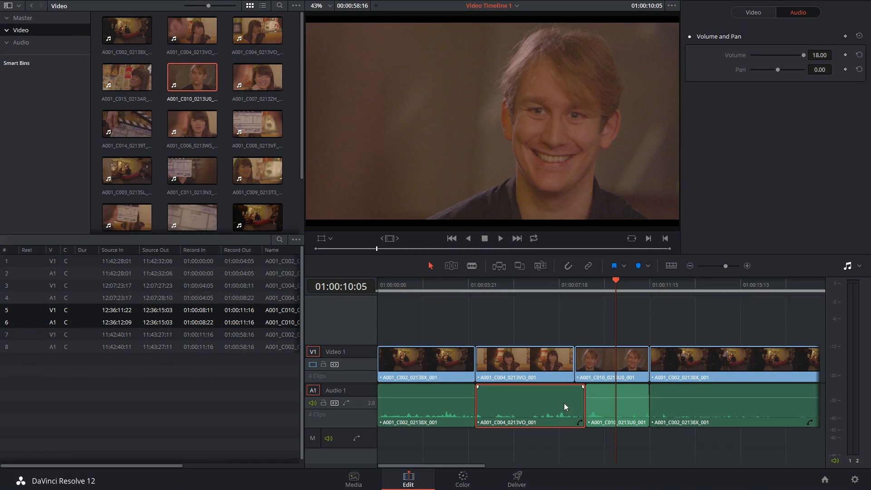
Show the Track Mixer and raise the volume fader of audio track A1
left_click(607, 403)
left_click(521, 404)
left_click(859, 267)
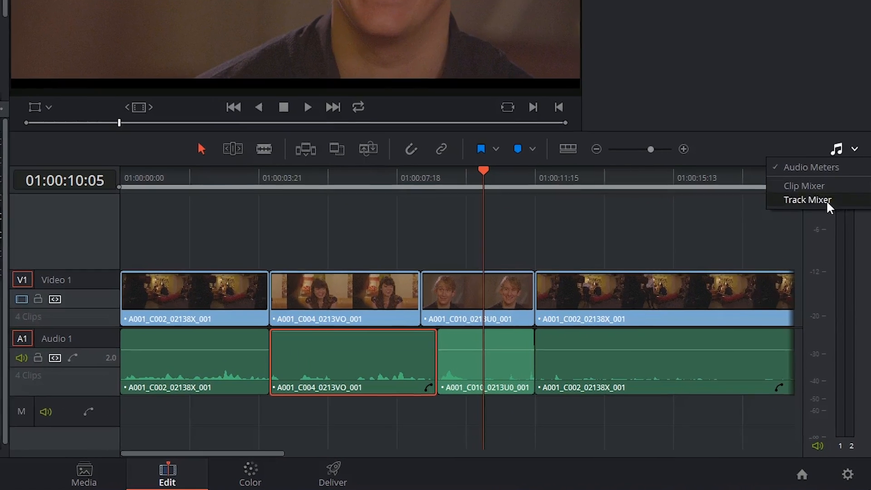
left_click(834, 241)
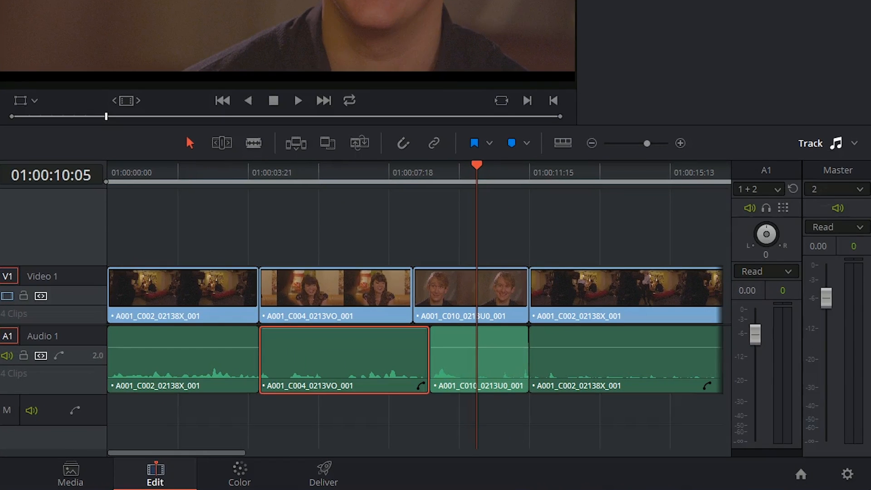
left_click_drag(754, 335, 754, 323)
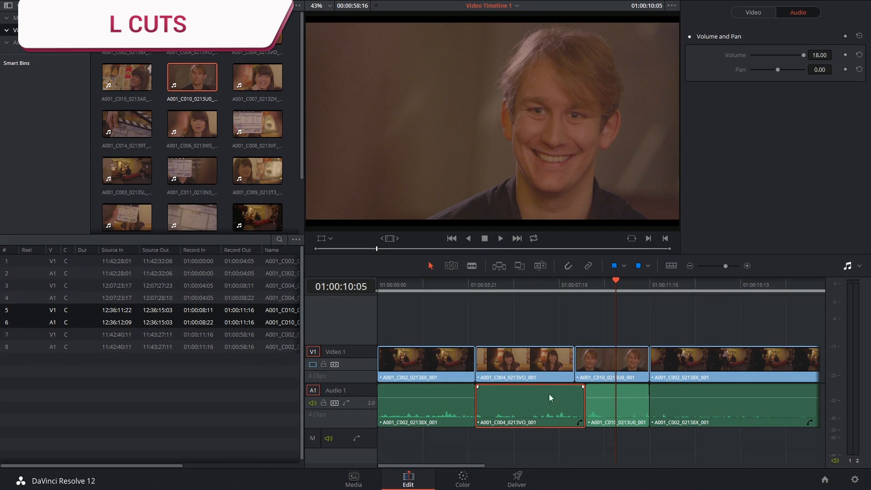
Inspect the L cut by moving the playhead to 01:00:07:00, the audio cut at 01:00:08:22, and 01:00:05:13
left_click(541, 281)
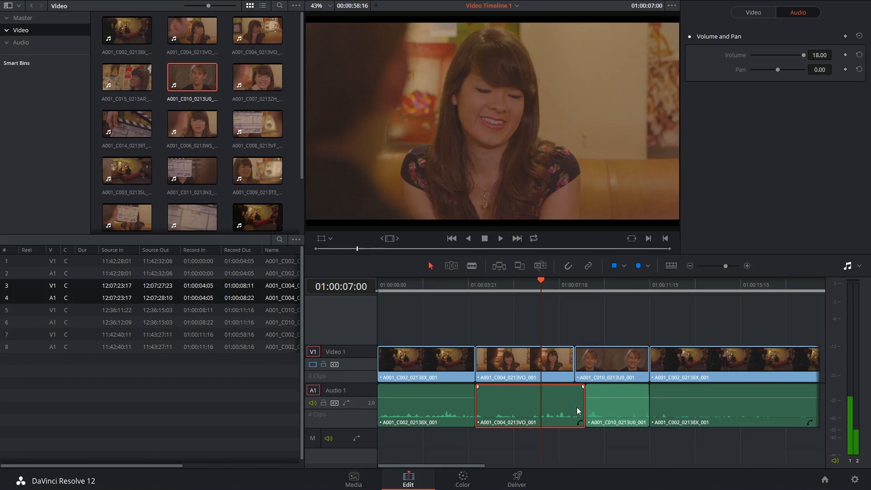
left_click(585, 283)
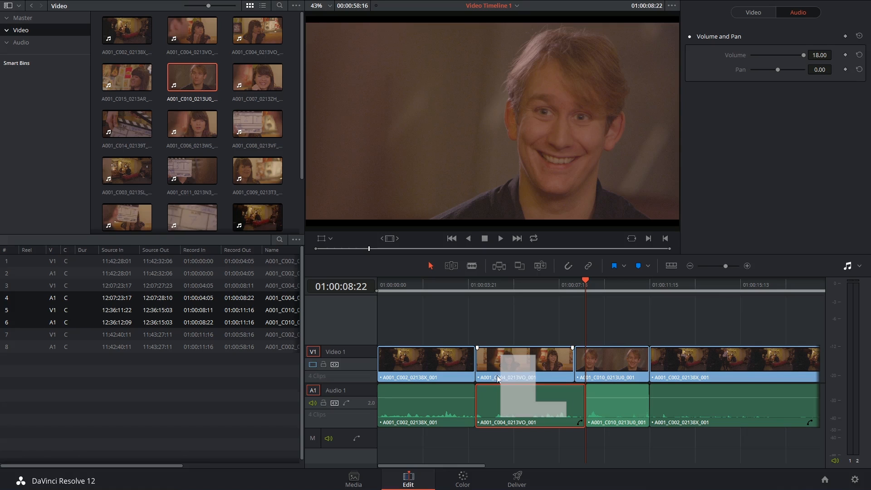
left_click(507, 283)
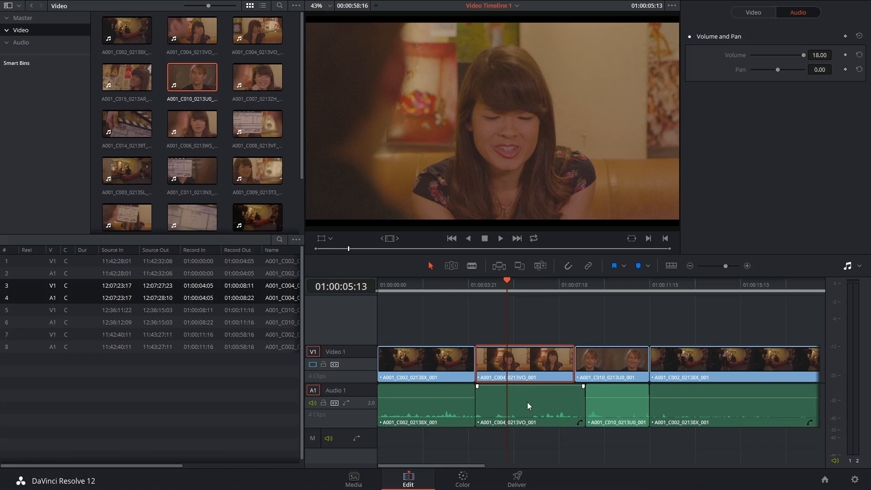
Turn linked selection on and select A001_C004_0213VO_001 so its video and audio are selected together
left_click(537, 323)
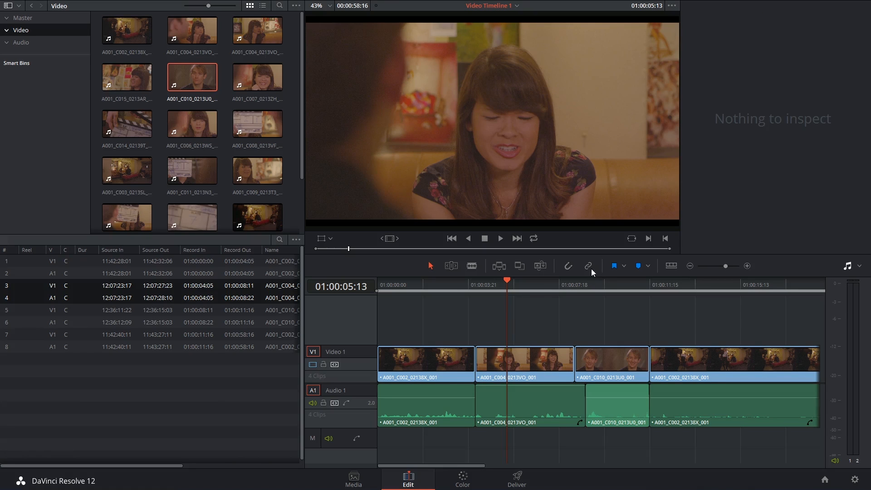
left_click(518, 361)
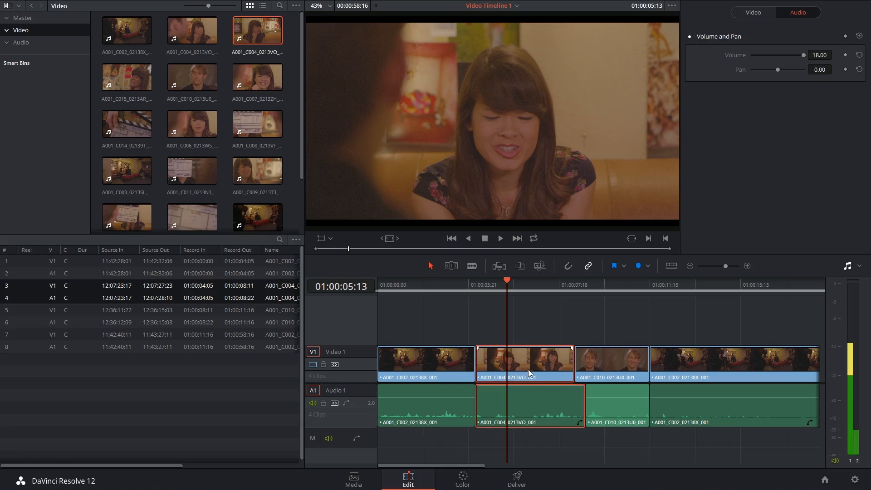
left_click(673, 366)
left_click(535, 366)
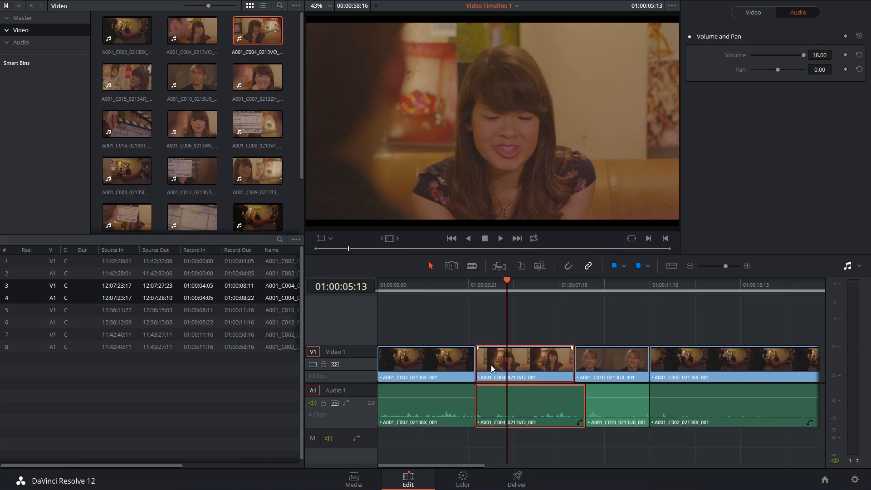
Turn linked selection off and select only the first clip's video, including its end edit point
left_click(550, 303)
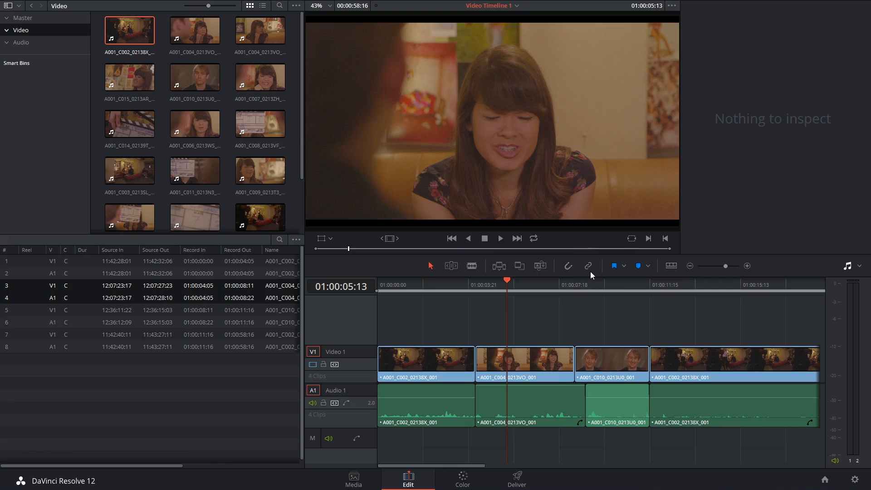
left_click(429, 361)
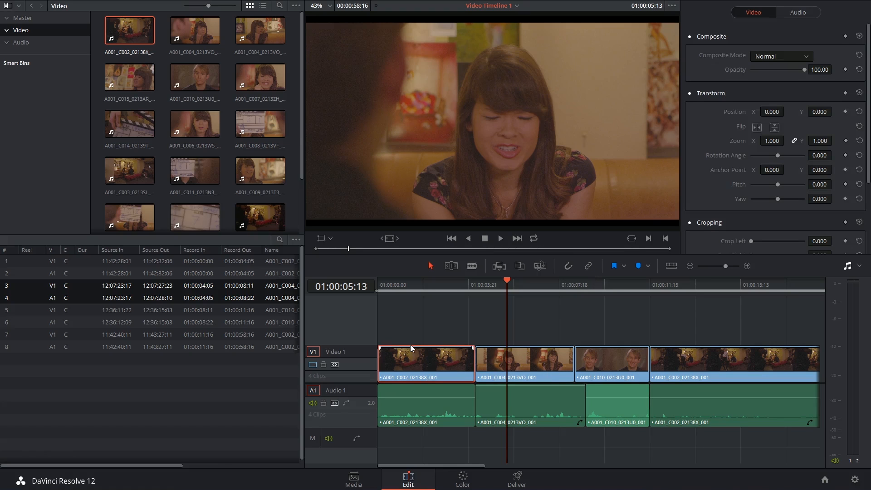
left_click(471, 363)
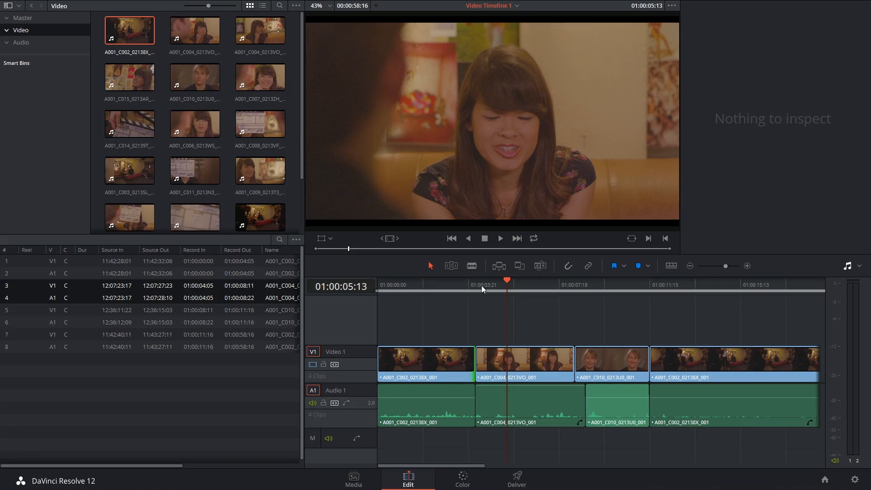
In trim mode, extend only the first clip's video end to 01:00:06:19 and slip its footage by 01:10
left_click(452, 267)
left_click_drag(476, 363, 536, 371)
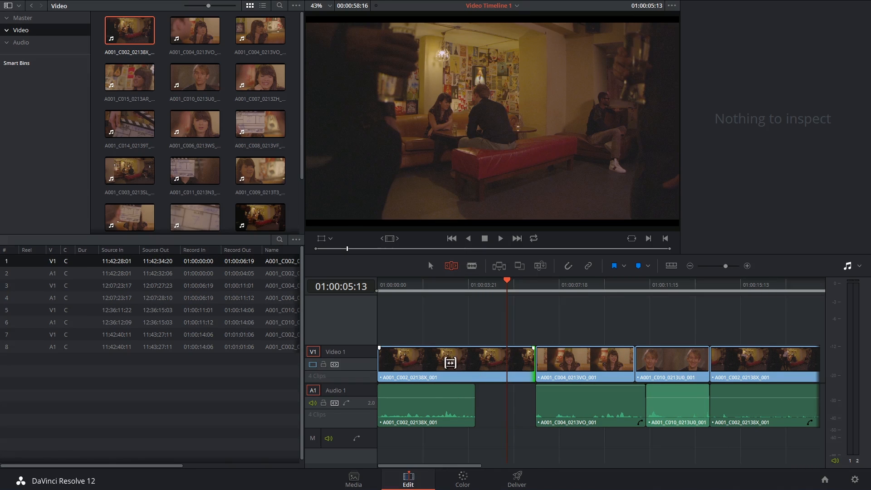
left_click_drag(445, 363, 477, 363)
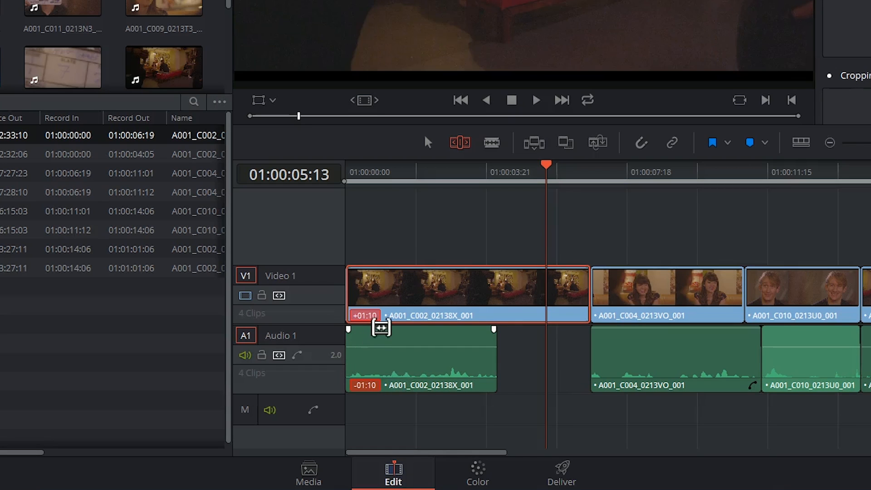
Restore the first clip's video slip and trim its end back to match its audio, returning to selection mode
left_click_drag(453, 286, 422, 295)
left_click_drag(583, 310, 495, 310)
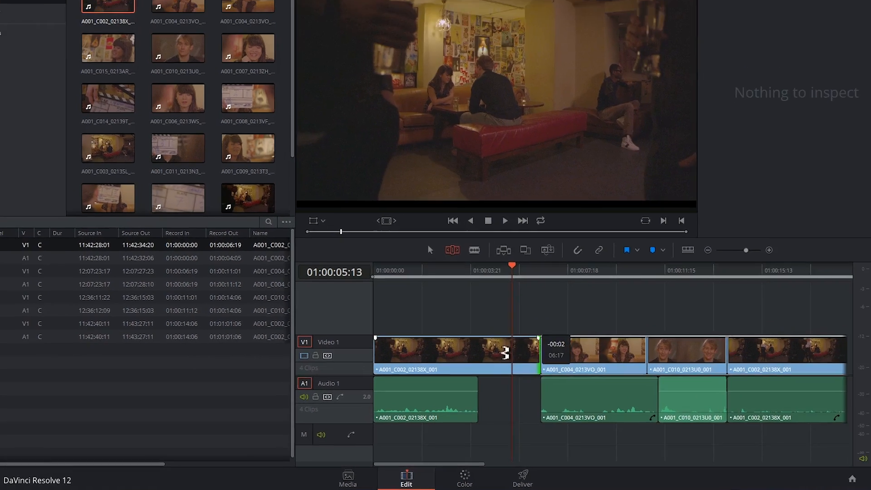
left_click_drag(478, 363, 477, 363)
key("a")
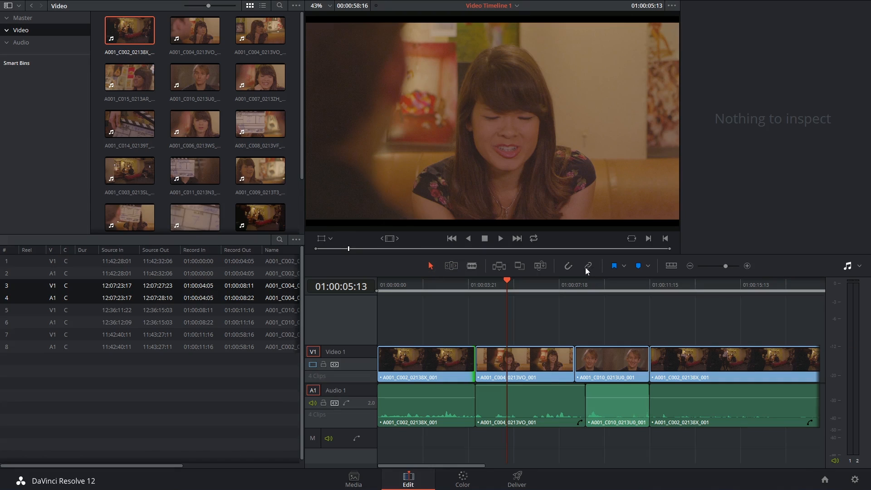
Turn linked selection on, select the linked A001_C004_0213VO_001 clip, and temporarily override linking to select individual video and audio parts of neighbouring clips
left_click(544, 362)
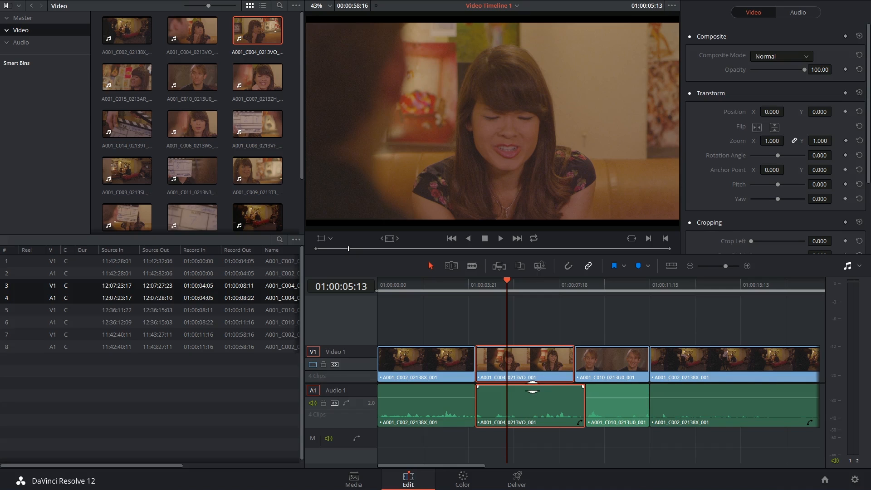
key("alt")
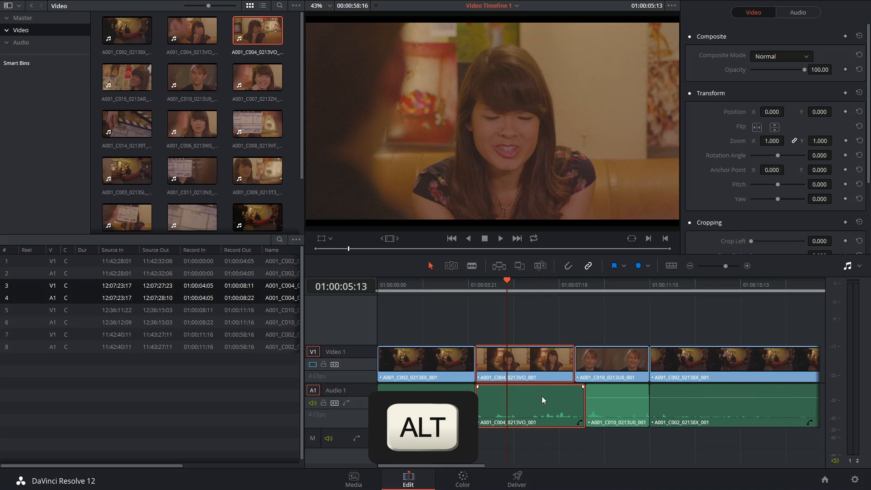
left_click(603, 361, "alt")
left_click(616, 401, "alt")
left_click(685, 366, "alt")
left_click(680, 389, "alt")
left_click(615, 361)
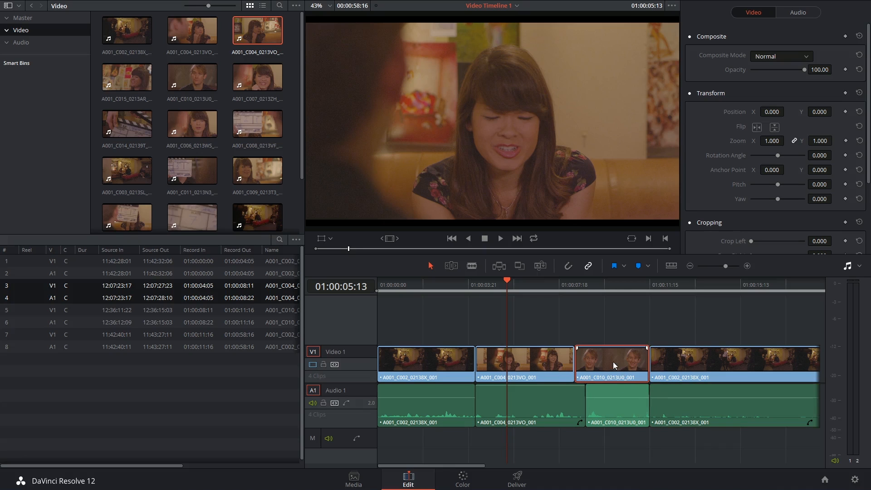
left_click(555, 366)
left_click(443, 361)
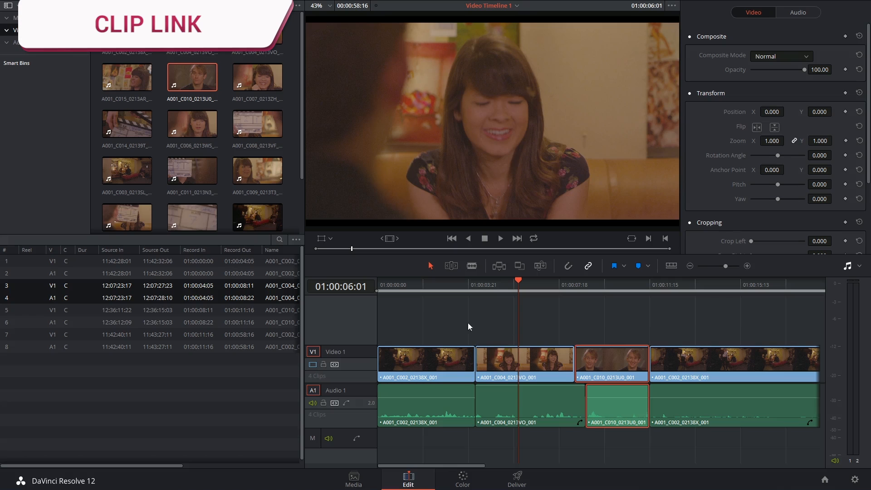
Select both parts of A001_C004_0213VO_001, disable Clip Link for them, and clear the selection
left_click(538, 337)
left_click(525, 404)
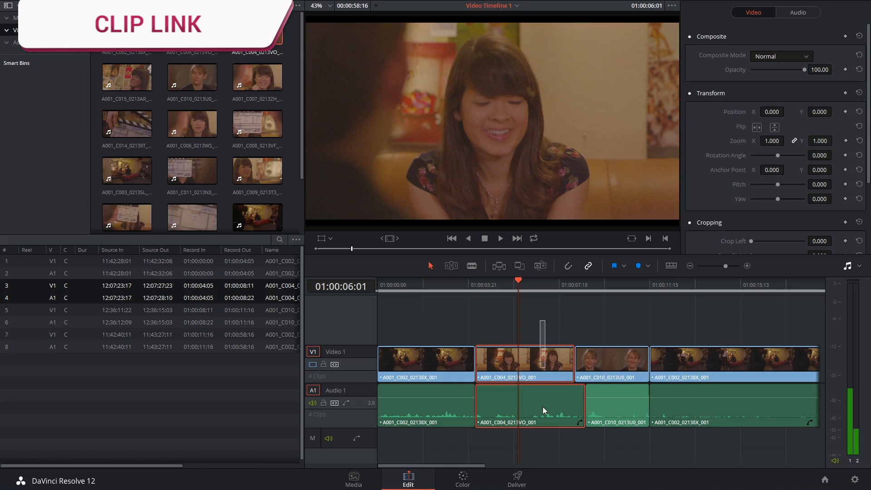
right_click(529, 367)
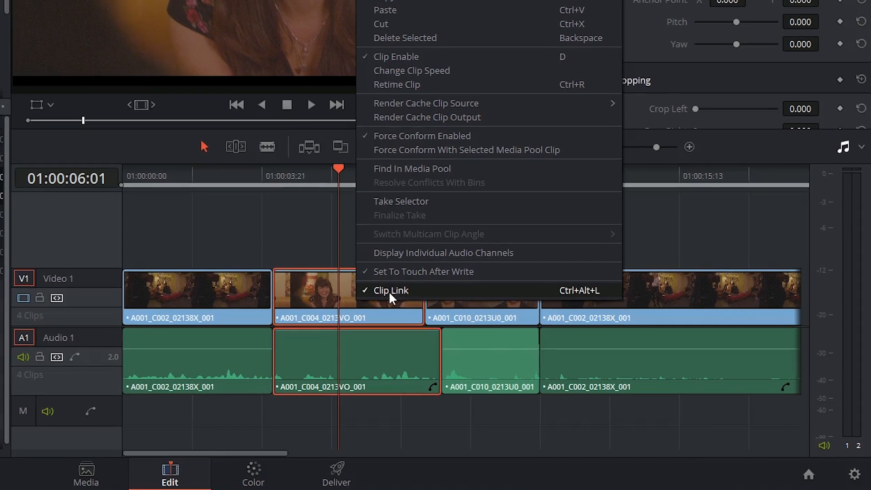
left_click(391, 286)
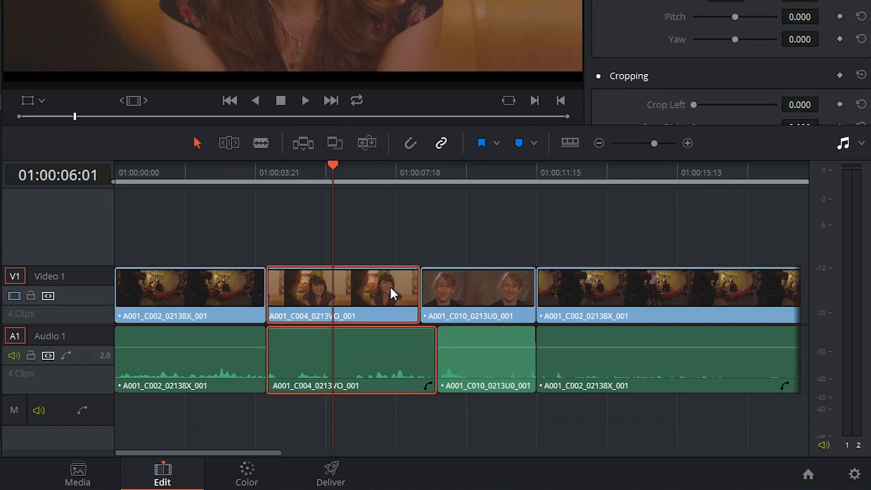
left_click(361, 223)
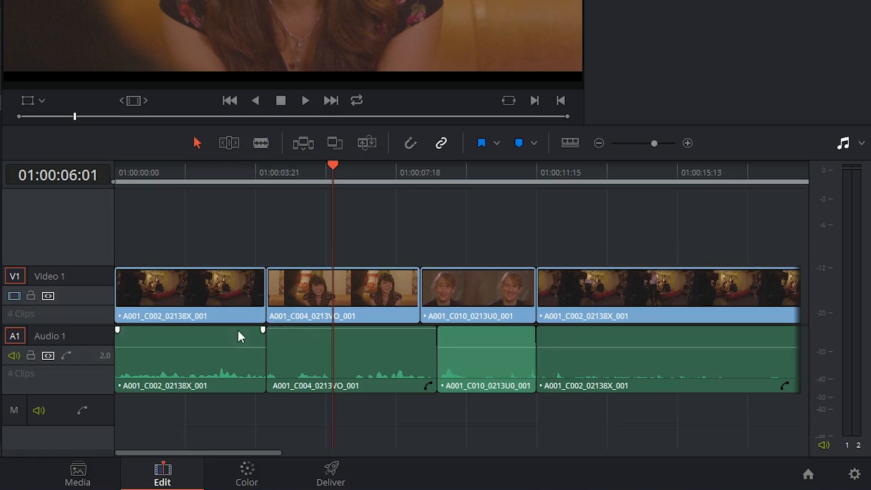
Select the video and audio of A001_C004_0213VO_001 separately, and select the following clips to compare their linking
left_click(309, 312)
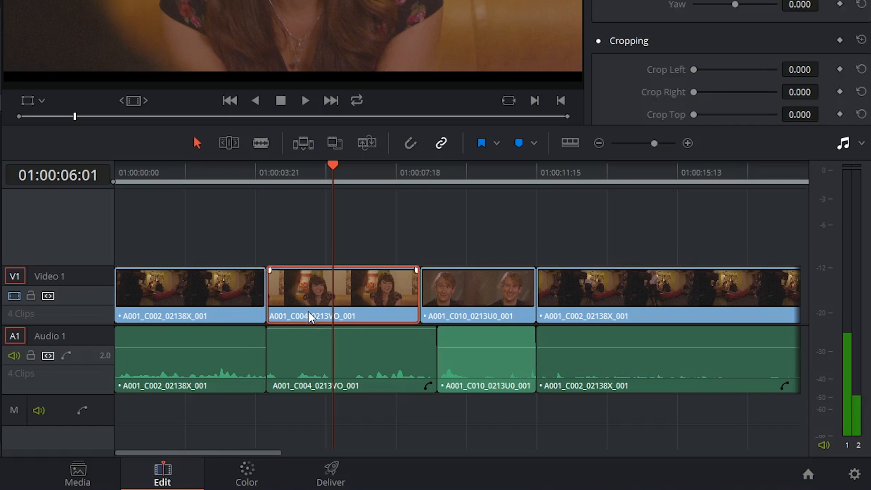
left_click(299, 349)
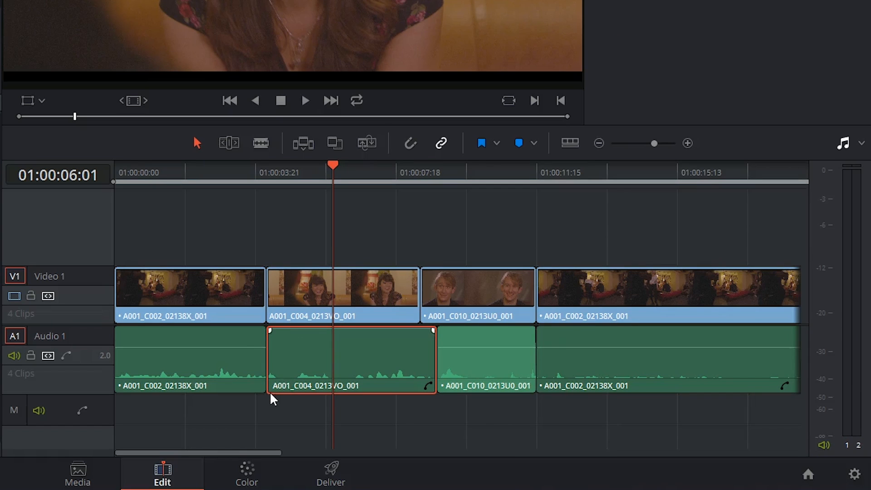
left_click(500, 290)
left_click(561, 372)
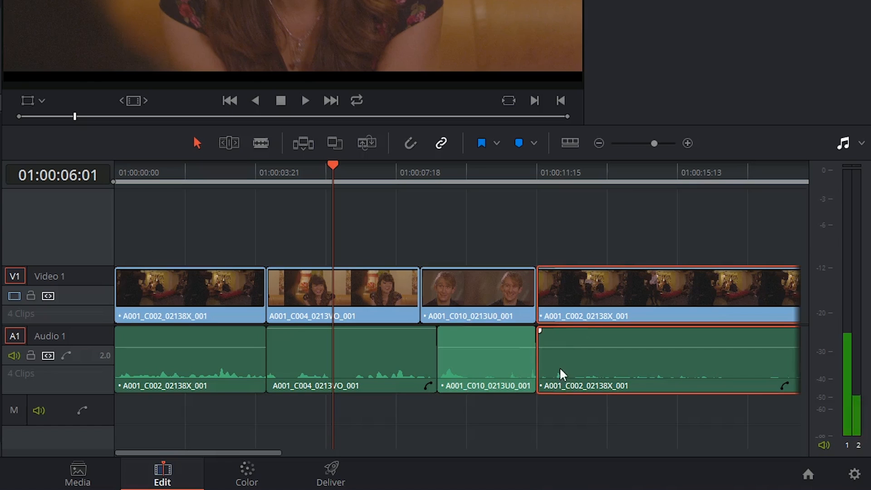